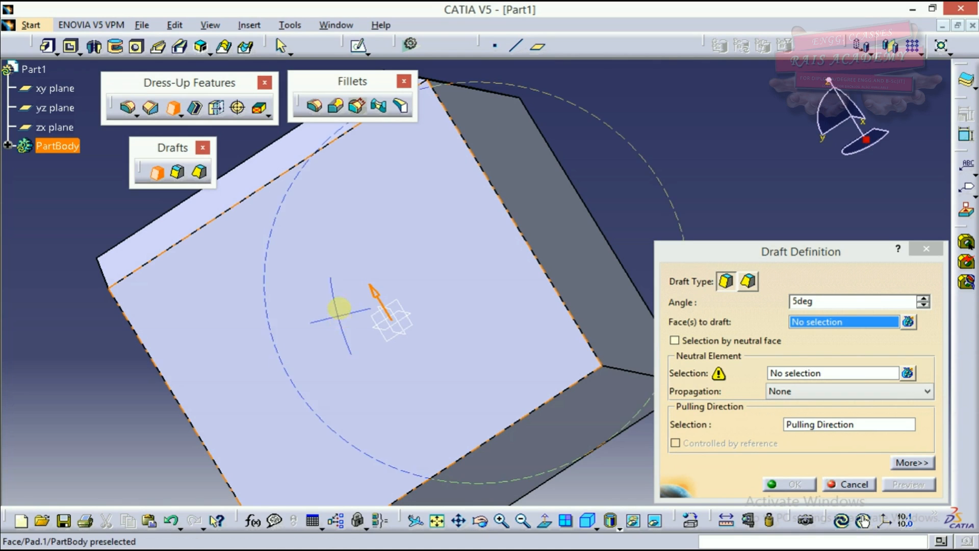
Define a 5-degree draft on the block's side face, using the adjacent end face as the neutral element
{"action": "middle_click_drag", "start_coordinate": [438, 285], "coordinate": [614, 168]}
{"action": "middle_click_drag", "start_coordinate": [364, 289], "coordinate": [351, 308]}
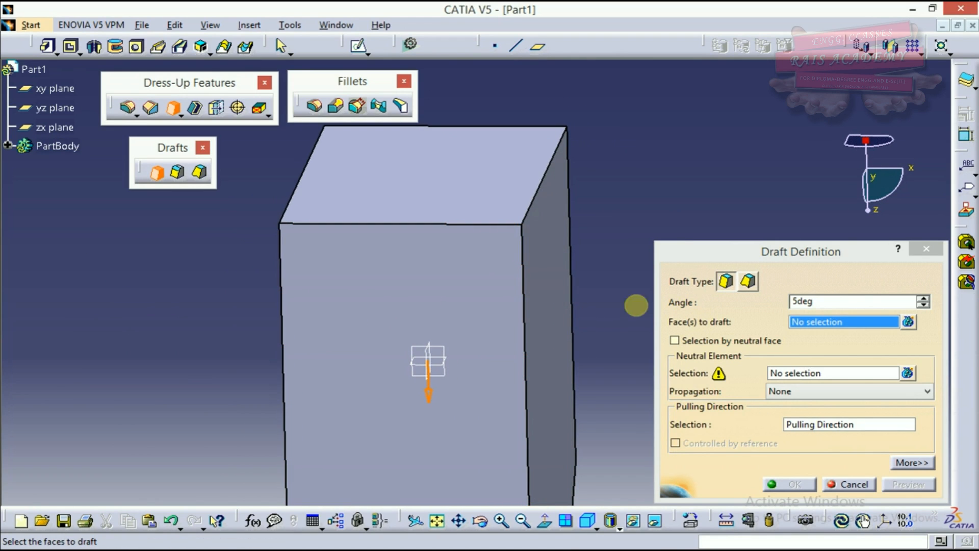
{"action": "left_click", "coordinate": [535, 275]}
{"action": "middle_click_drag", "start_coordinate": [573, 289], "coordinate": [568, 341]}
{"action": "left_click", "coordinate": [833, 373]}
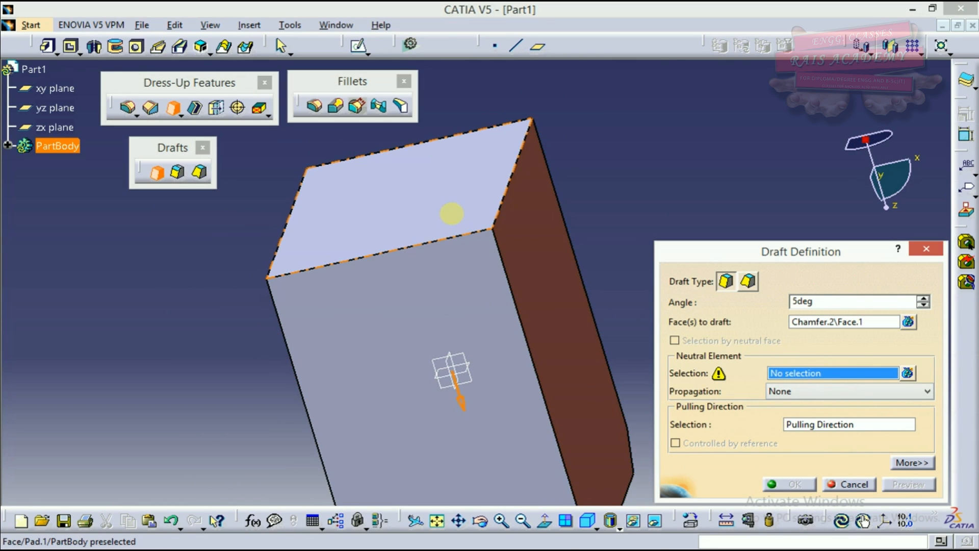
{"action": "left_click", "coordinate": [477, 205]}
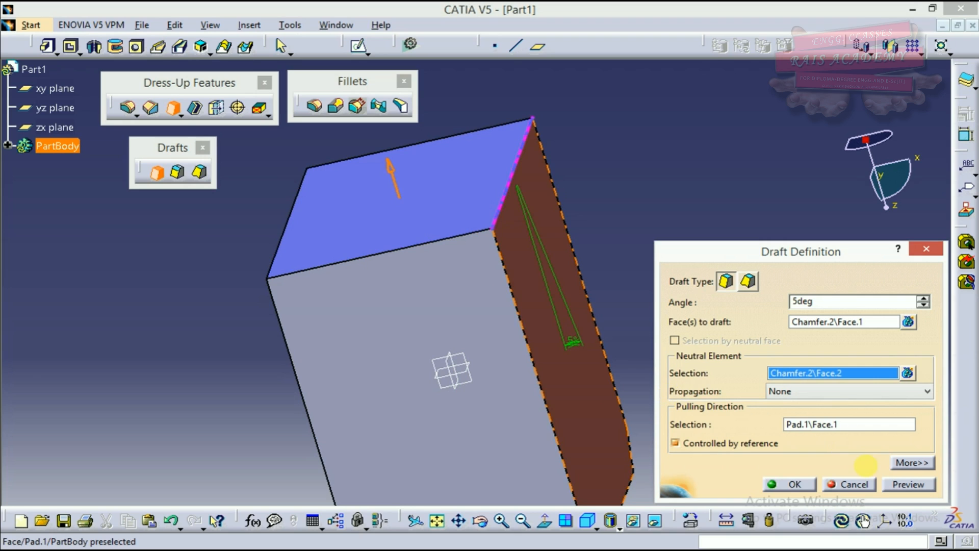
Preview the 5-degree draft on the side face and apply it
{"action": "middle_click_drag", "start_coordinate": [629, 398], "coordinate": [437, 254]}
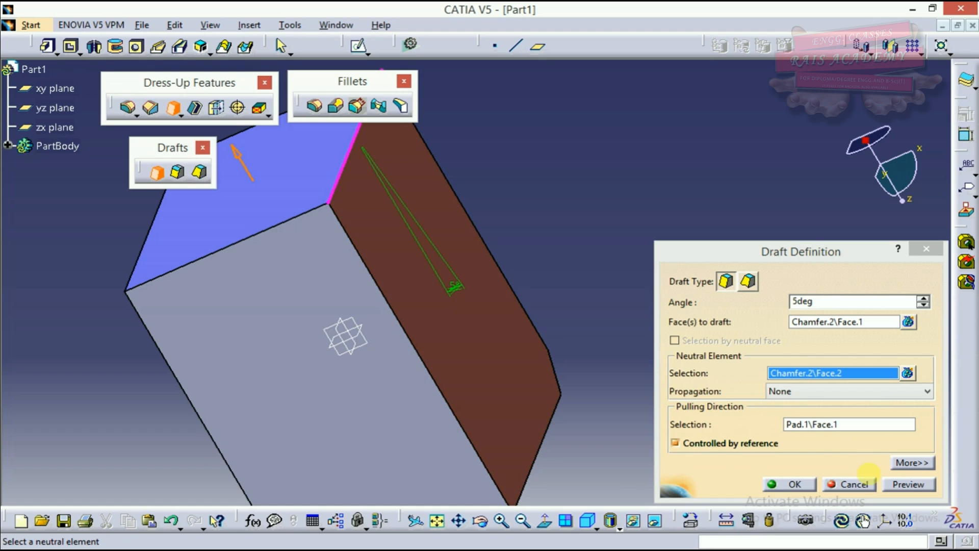
{"action": "left_click", "coordinate": [910, 484]}
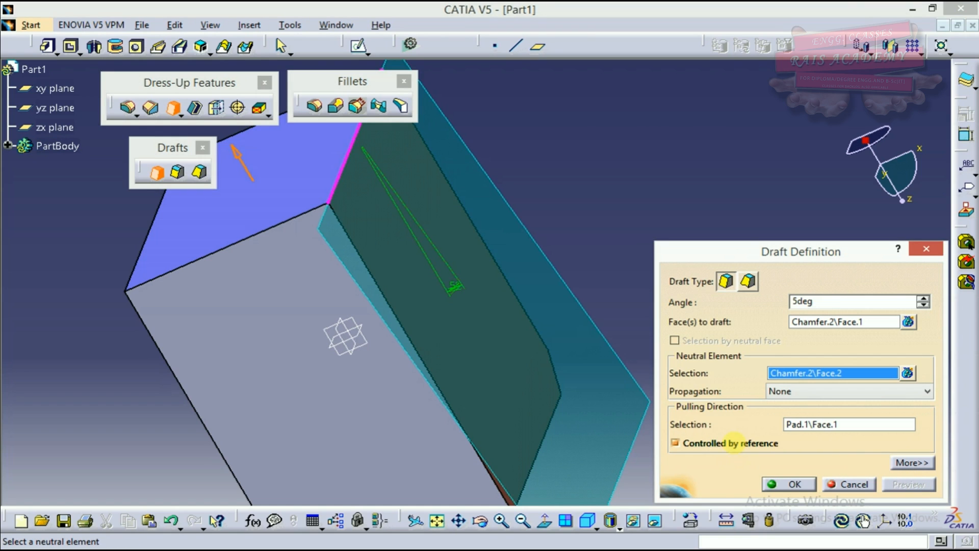
{"action": "middle_click_drag", "start_coordinate": [503, 393], "coordinate": [522, 328]}
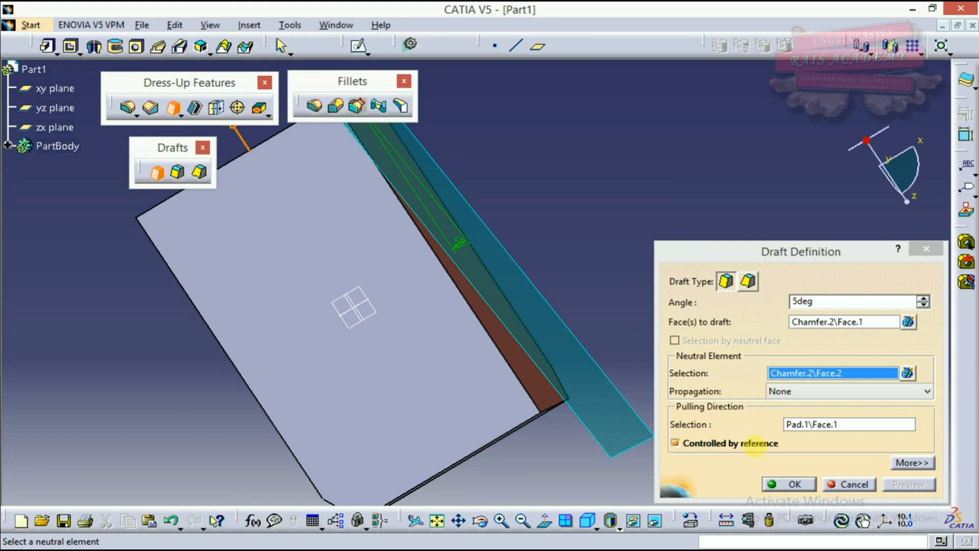
{"action": "left_click", "coordinate": [794, 484]}
{"action": "middle_click_drag", "start_coordinate": [610, 280], "coordinate": [623, 361]}
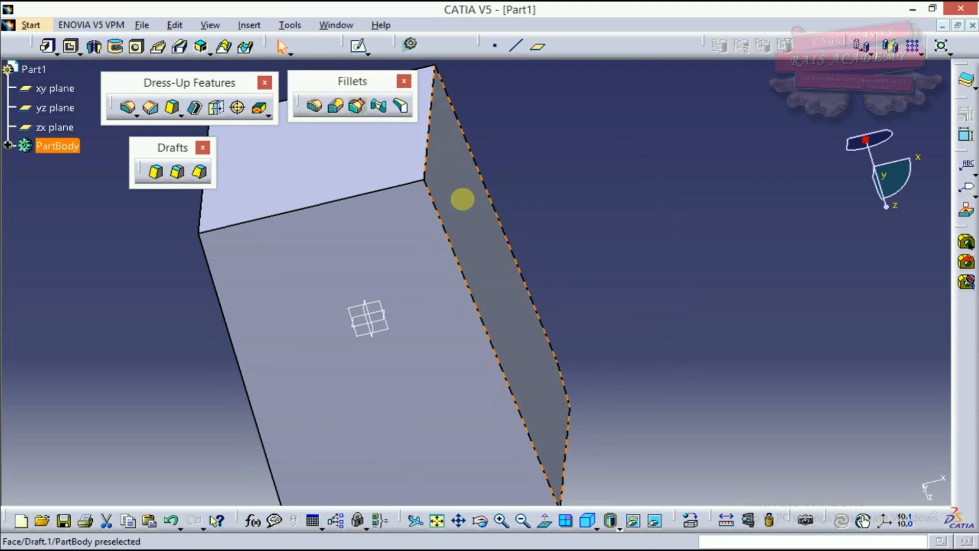
{"action": "middle_click_drag", "start_coordinate": [531, 378], "coordinate": [493, 257]}
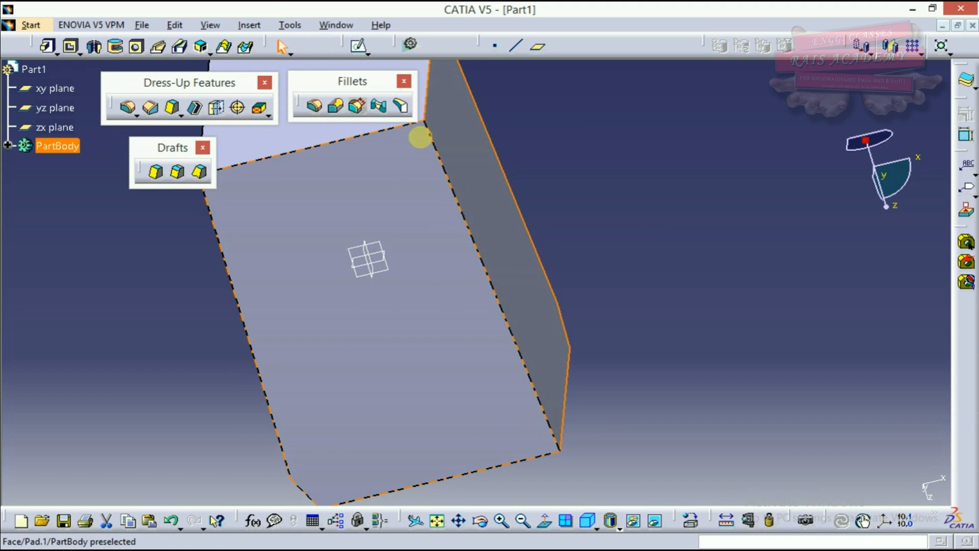
{"action": "middle_click_drag", "start_coordinate": [561, 342], "coordinate": [575, 381]}
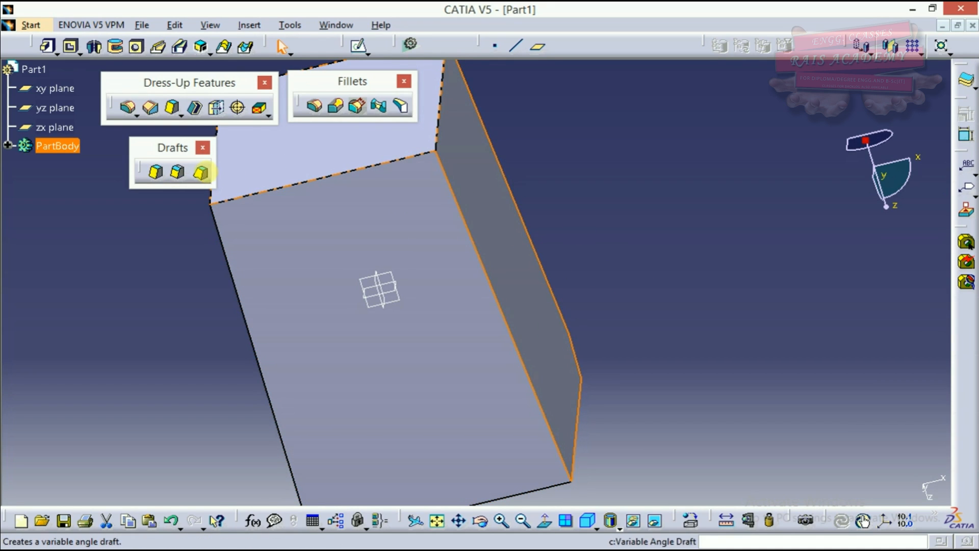
{"action": "left_click", "coordinate": [156, 173]}
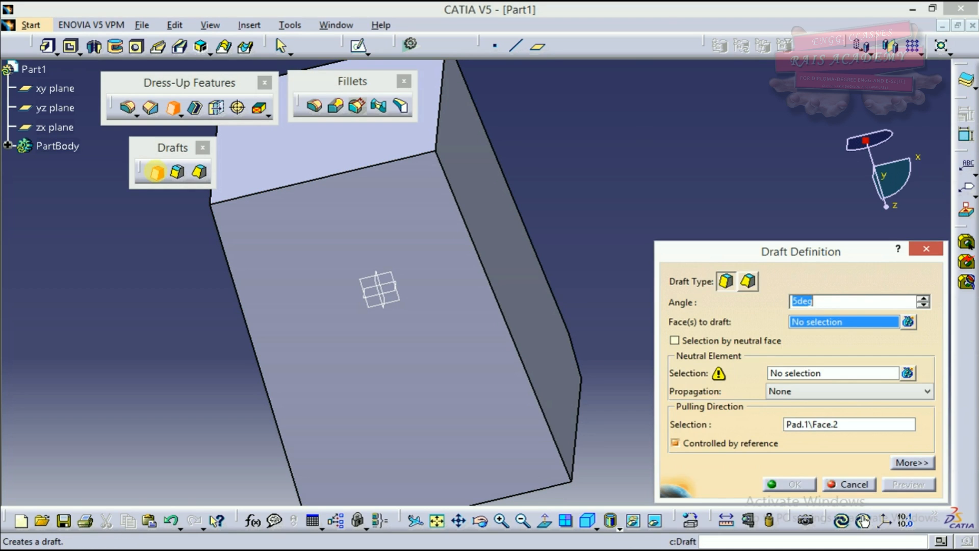
{"action": "left_click", "coordinate": [822, 473]}
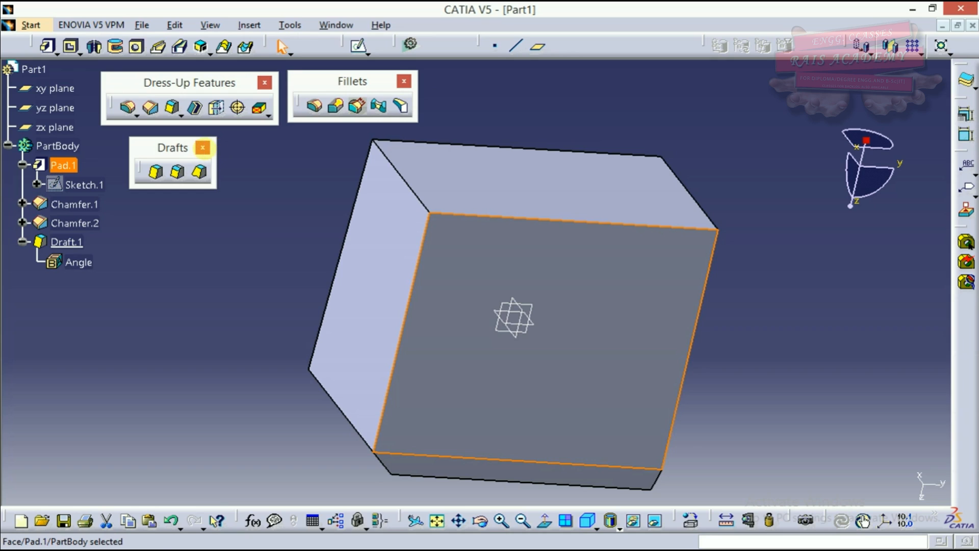
Close the floating Drafts and Fillets toolbars, keeping the Dress-Up Features toolbar open
{"action": "left_click", "coordinate": [203, 147]}
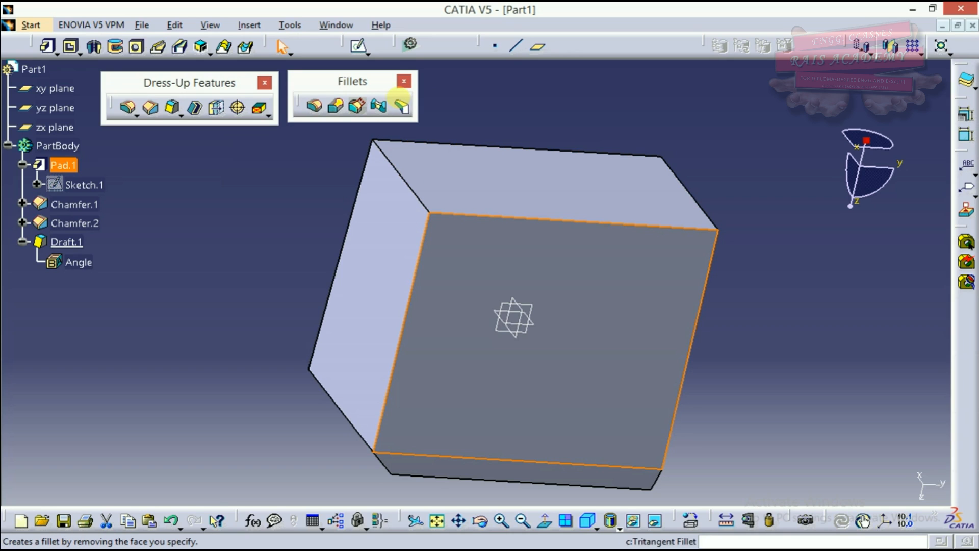
{"action": "left_click", "coordinate": [404, 80]}
{"action": "left_click", "coordinate": [191, 176]}
{"action": "left_click", "coordinate": [196, 112]}
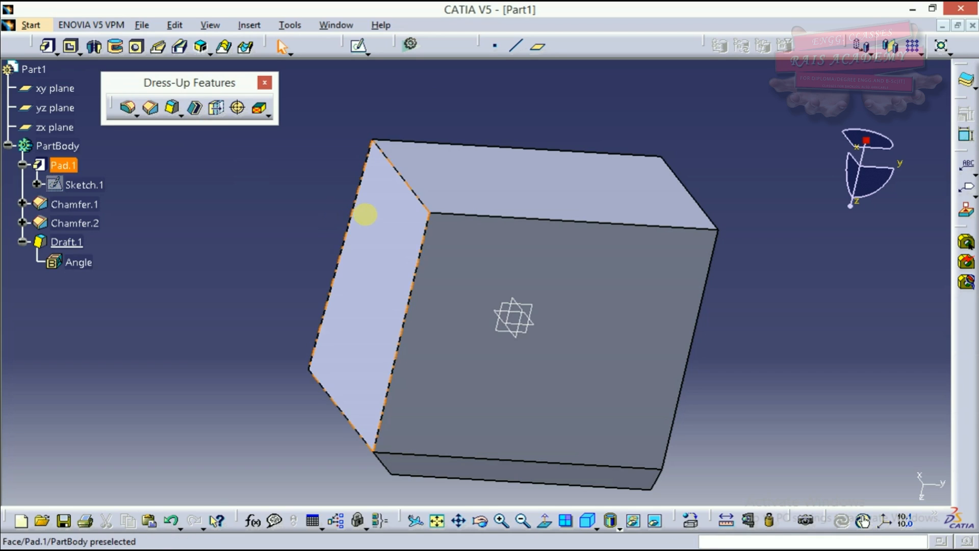
Open a sketch on the yz plane, cut the part by the sketch plane to inspect its interior, and leave the sketch
{"action": "left_click", "coordinate": [526, 307]}
{"action": "middle_click_drag", "start_coordinate": [389, 367], "coordinate": [595, 357]}
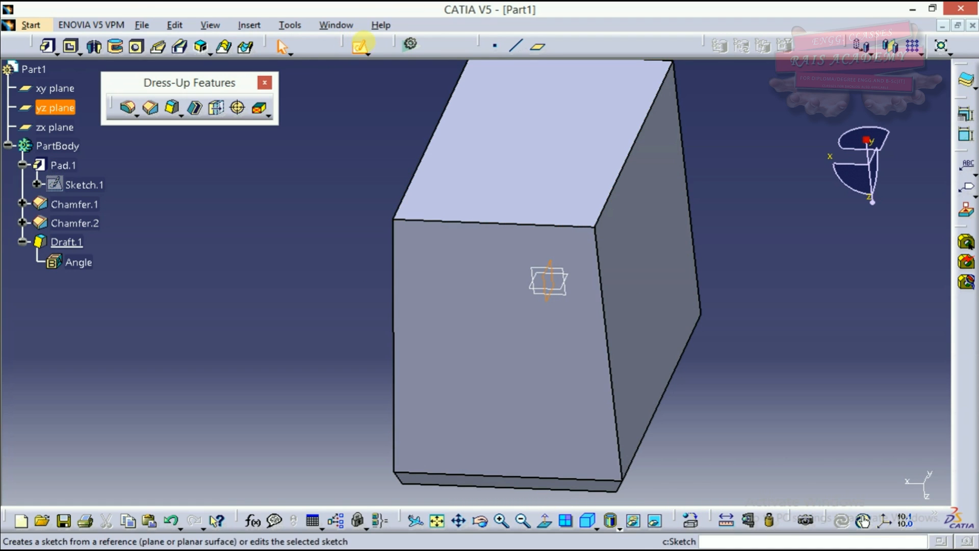
{"action": "left_click", "coordinate": [358, 46]}
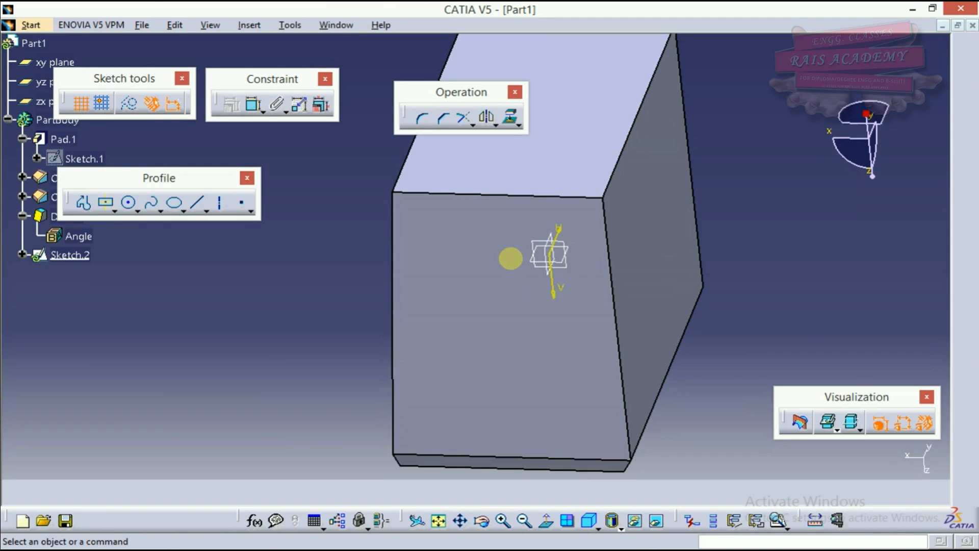
{"action": "mouse_move", "coordinate": [509, 255]}
{"action": "middle_mouse_down"}
{"action": "mouse_move", "coordinate": [296, 350]}
{"action": "mouse_move", "coordinate": [611, 202]}
{"action": "middle_mouse_up"}
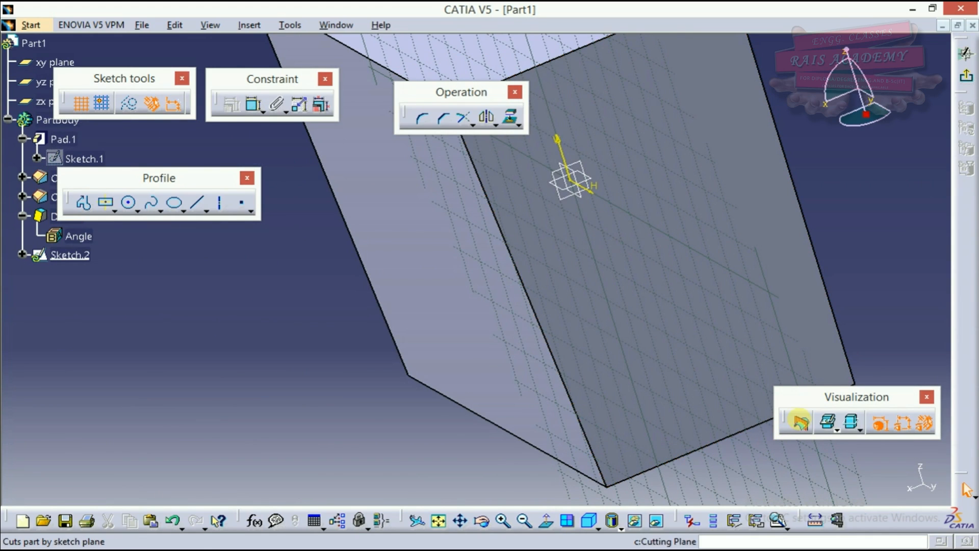
{"action": "left_click", "coordinate": [799, 421]}
{"action": "mouse_move", "coordinate": [481, 210]}
{"action": "middle_mouse_down"}
{"action": "mouse_move", "coordinate": [619, 168]}
{"action": "mouse_move", "coordinate": [636, 151]}
{"action": "mouse_move", "coordinate": [197, 310]}
{"action": "middle_mouse_up"}
{"action": "middle_click_drag", "start_coordinate": [287, 305], "coordinate": [428, 291]}
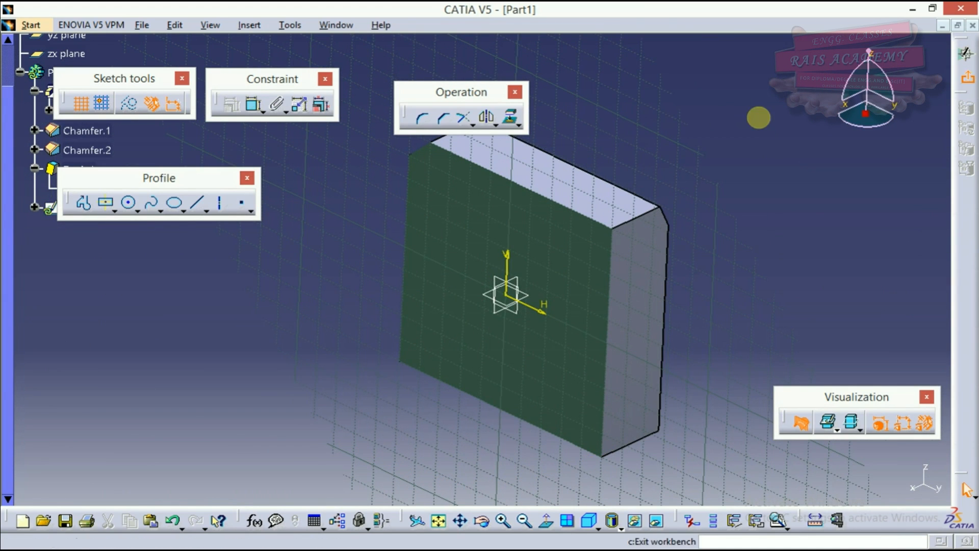
{"action": "mouse_move", "coordinate": [420, 304]}
{"action": "middle_mouse_down"}
{"action": "mouse_move", "coordinate": [550, 265]}
{"action": "mouse_move", "coordinate": [343, 264]}
{"action": "mouse_move", "coordinate": [378, 348]}
{"action": "mouse_move", "coordinate": [450, 359]}
{"action": "mouse_move", "coordinate": [429, 179]}
{"action": "middle_mouse_up"}
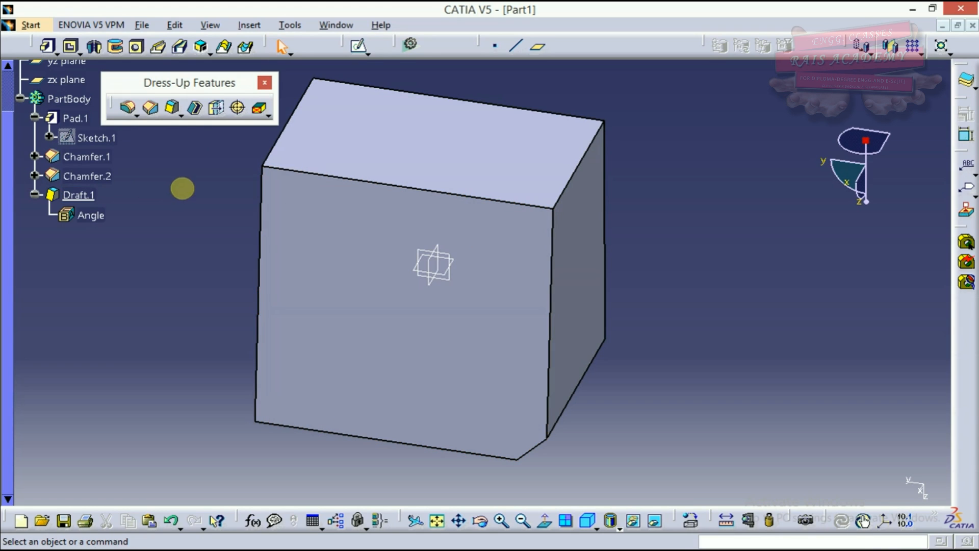
Shell the block with a 5 mm inside thickness and 0 mm outside thickness, removing one side face
{"action": "left_click", "coordinate": [195, 108]}
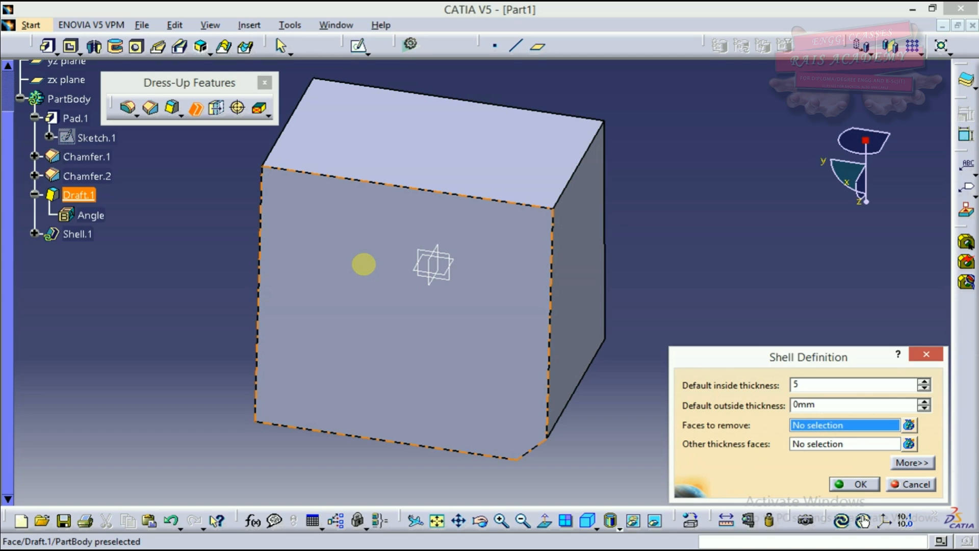
{"action": "left_click", "coordinate": [570, 267]}
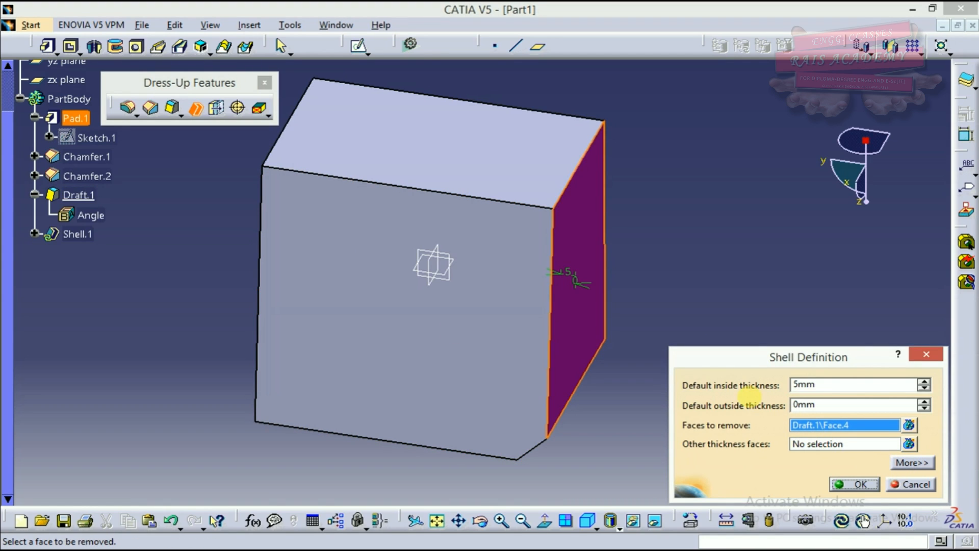
{"action": "middle_click_drag", "start_coordinate": [662, 300], "coordinate": [723, 378]}
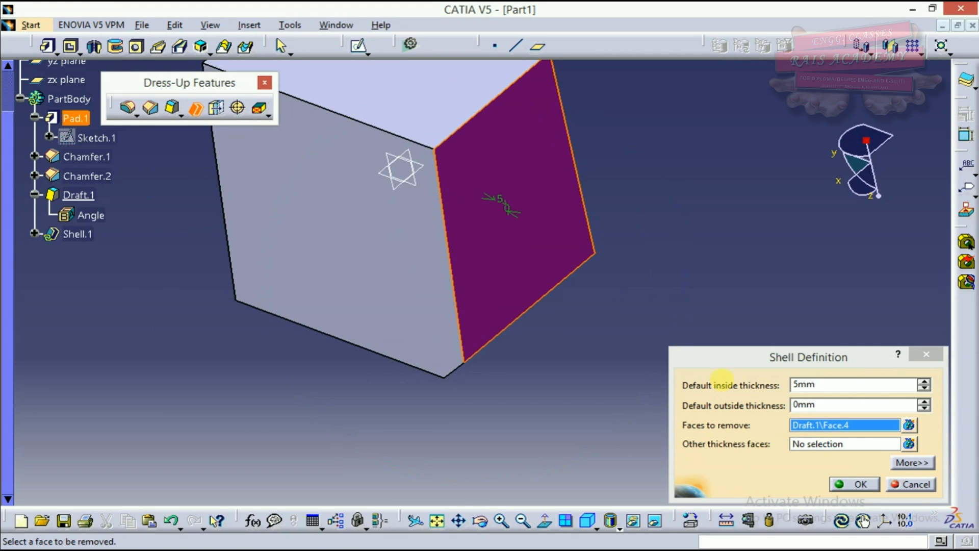
{"action": "left_click", "coordinate": [910, 462]}
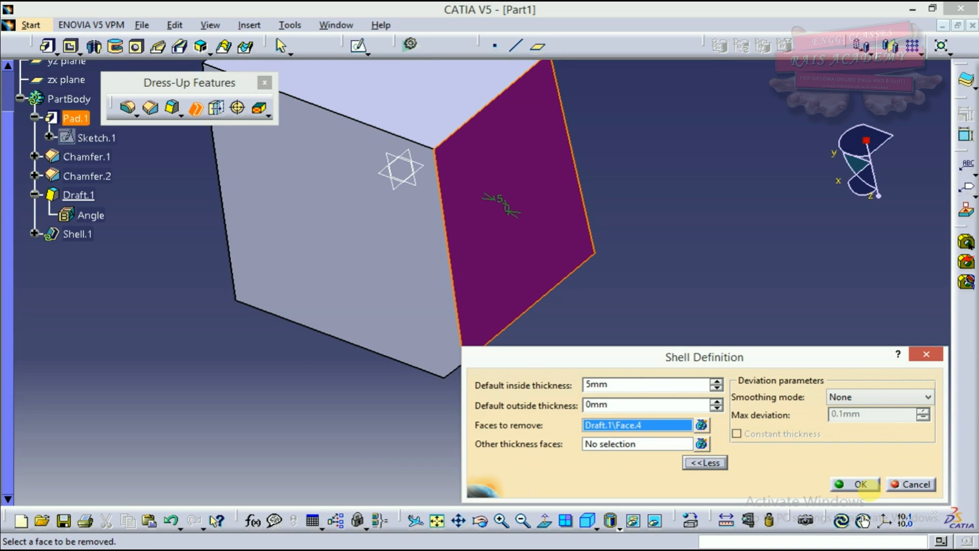
{"action": "left_click", "coordinate": [853, 483]}
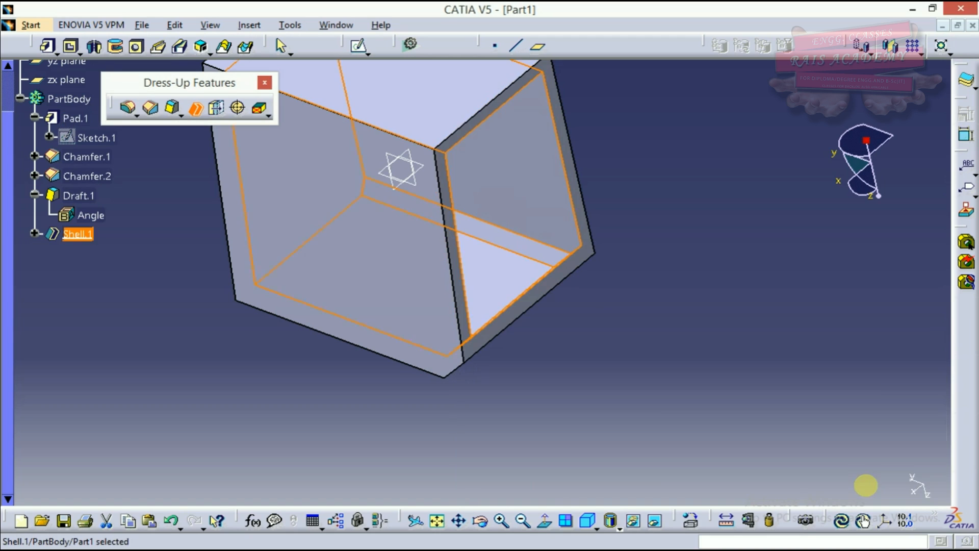
{"action": "middle_click_drag", "start_coordinate": [564, 393], "coordinate": [564, 393]}
{"action": "middle_click_drag", "start_coordinate": [469, 301], "coordinate": [505, 191]}
{"action": "middle_click_drag", "start_coordinate": [617, 185], "coordinate": [332, 227]}
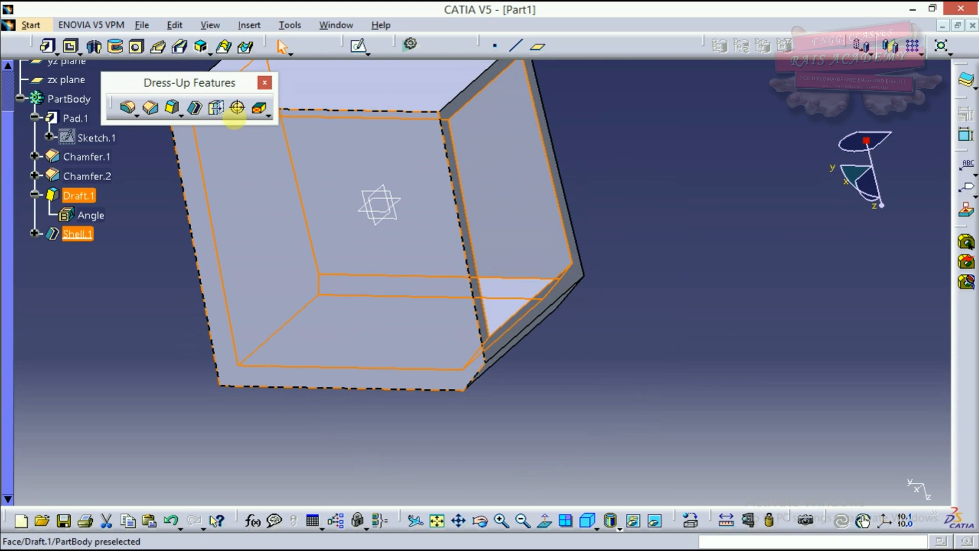
Delete the entire shelled block, leaving the part body empty
{"action": "middle_click_drag", "start_coordinate": [573, 199], "coordinate": [575, 276]}
{"action": "left_click_drag", "start_coordinate": [293, 110], "coordinate": [675, 373]}
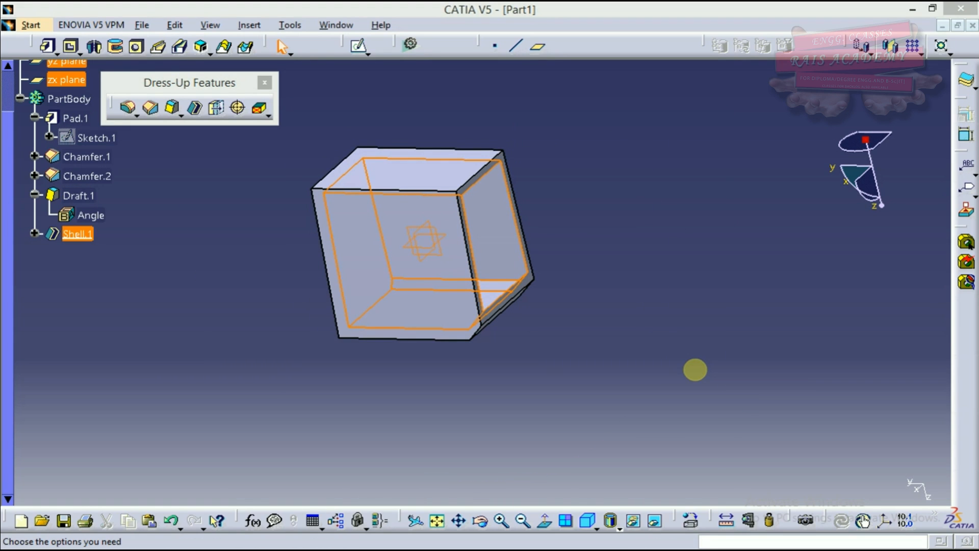
{"action": "key", "text": "Delete"}
{"action": "left_click", "coordinate": [853, 480]}
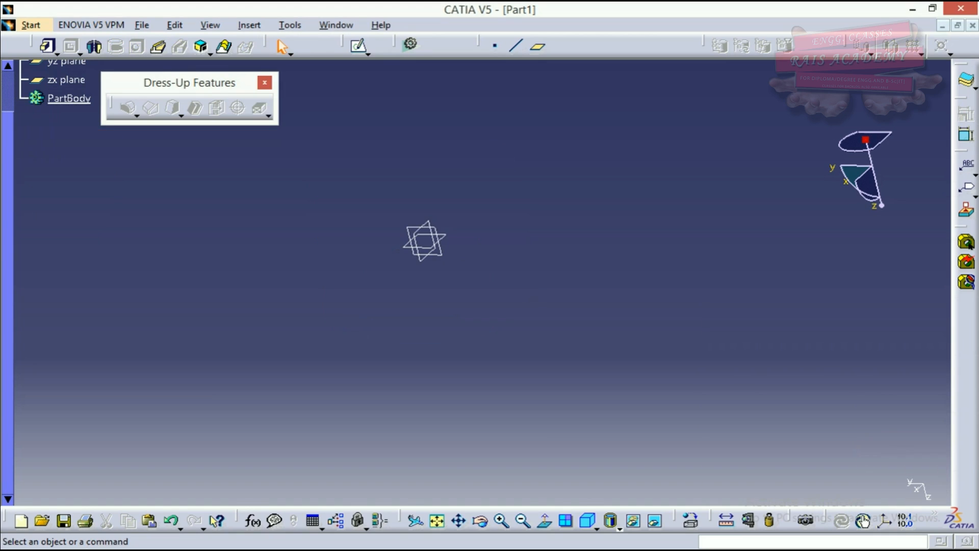
{"action": "left_click", "coordinate": [8, 90]}
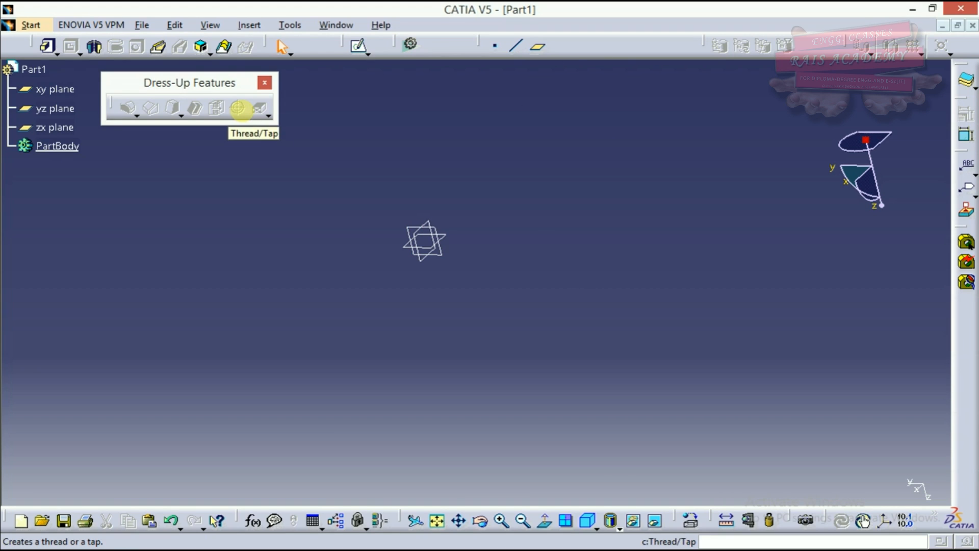
Sketch a circle centred on the origin of the xy plane and leave the sketch
{"action": "left_click", "coordinate": [443, 236]}
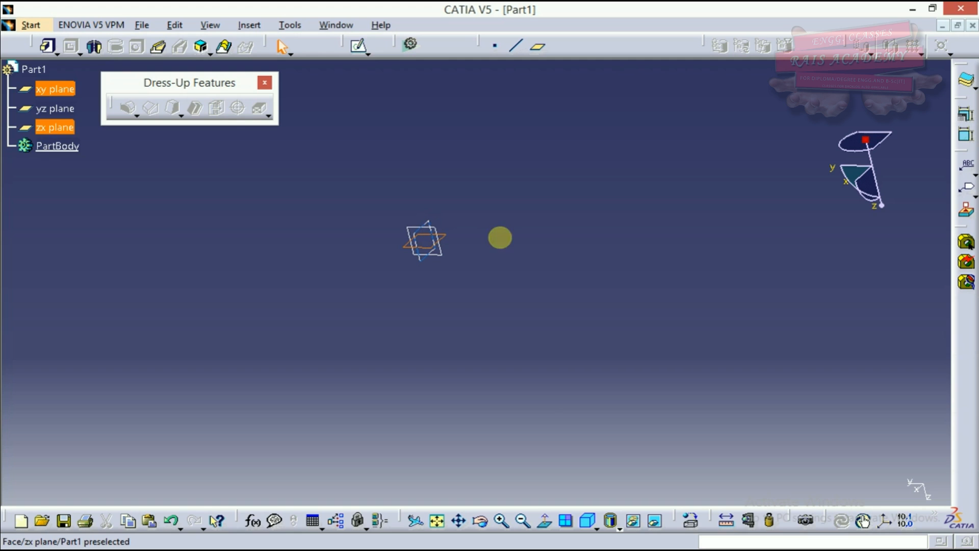
{"action": "left_click", "coordinate": [359, 46]}
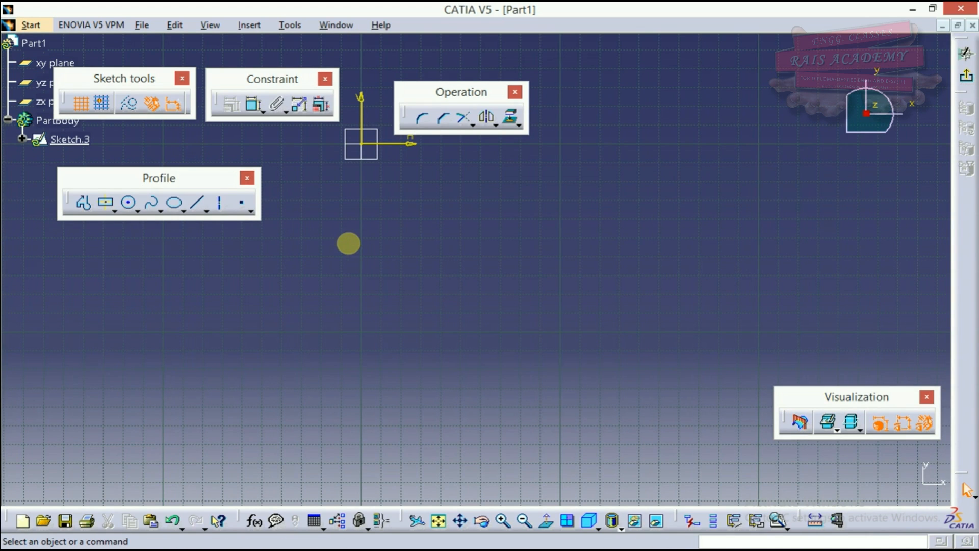
{"action": "middle_click_drag", "start_coordinate": [358, 237], "coordinate": [396, 354]}
{"action": "left_click", "coordinate": [130, 203]}
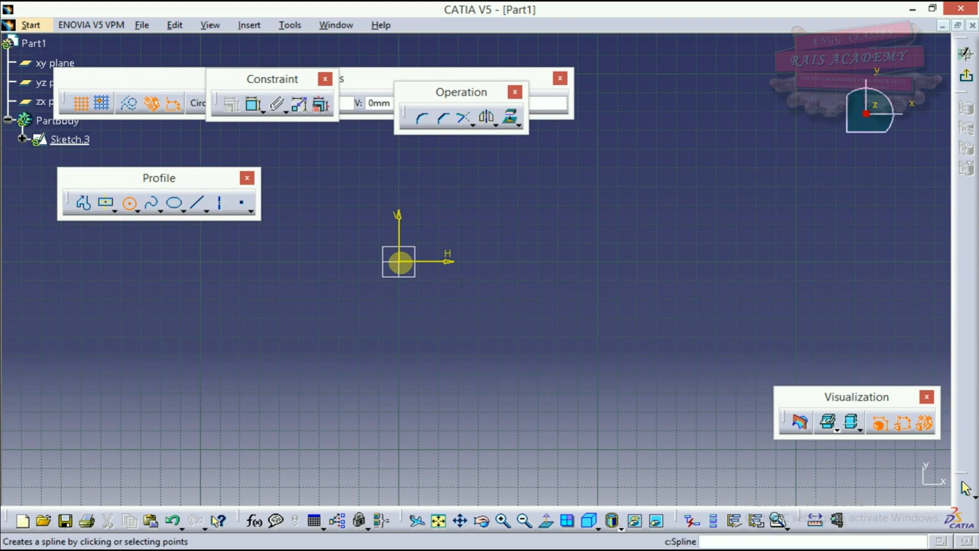
{"action": "left_click", "coordinate": [399, 262]}
{"action": "left_click", "coordinate": [491, 199]}
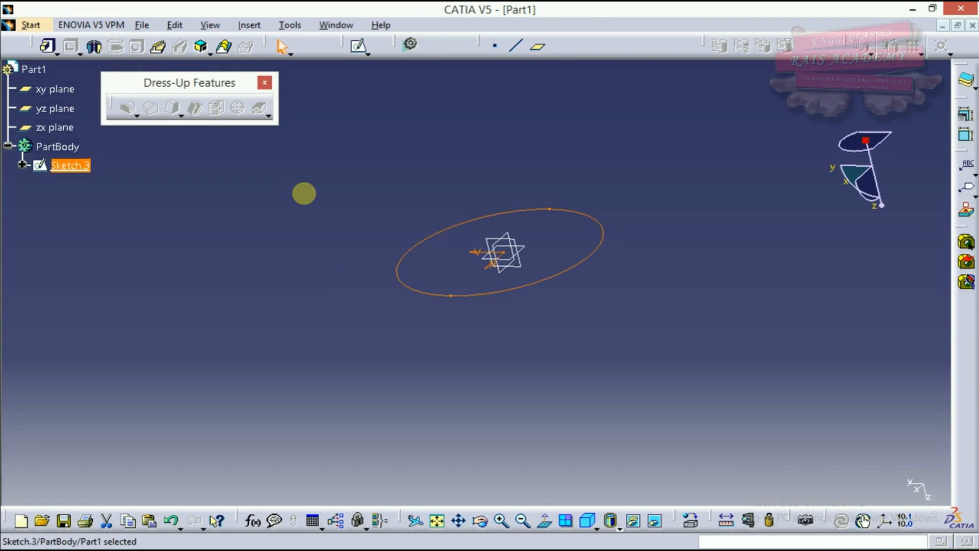
Pad the circle sketch to a length of 100 mm to form a solid cylinder
{"action": "left_click", "coordinate": [48, 46]}
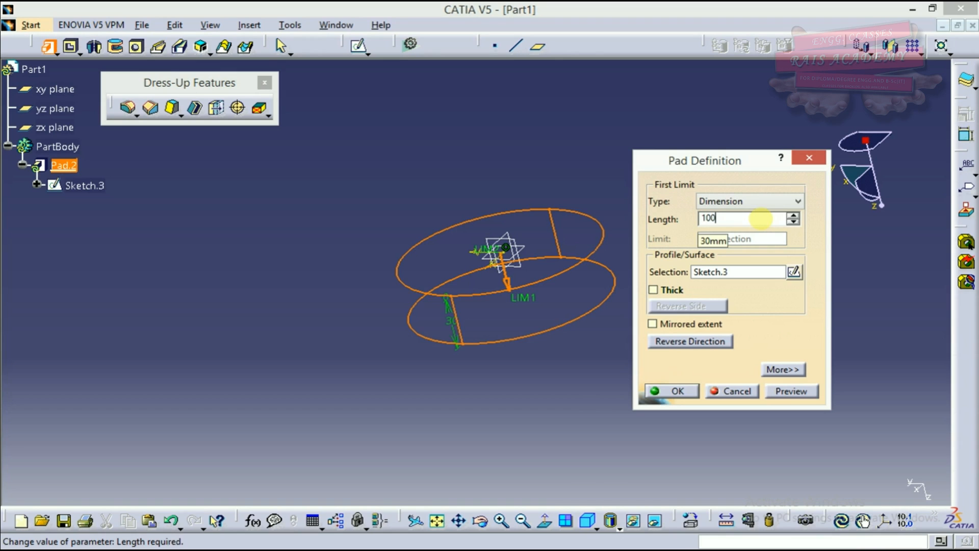
{"action": "left_click", "coordinate": [694, 386]}
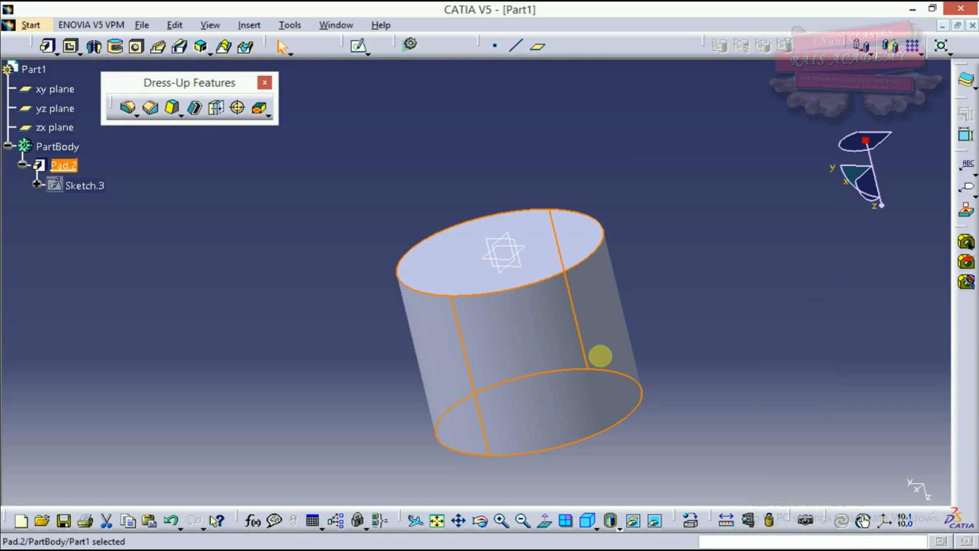
{"action": "middle_click_drag", "start_coordinate": [503, 287], "coordinate": [483, 257]}
{"action": "middle_click_drag", "start_coordinate": [382, 162], "coordinate": [354, 72]}
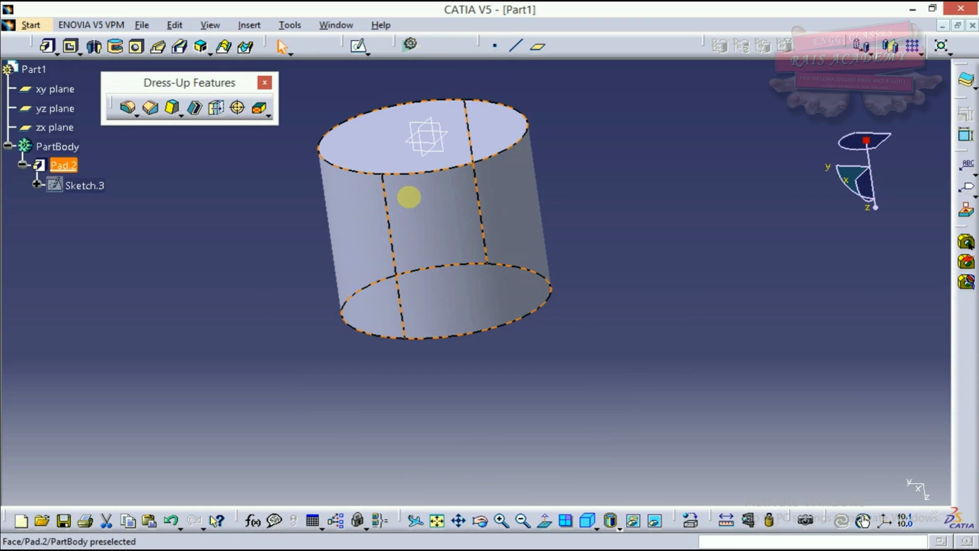
Start a thread on the cylinder, using its curved side as the lateral face and its upper flat face as the limit face
{"action": "left_click", "coordinate": [238, 108]}
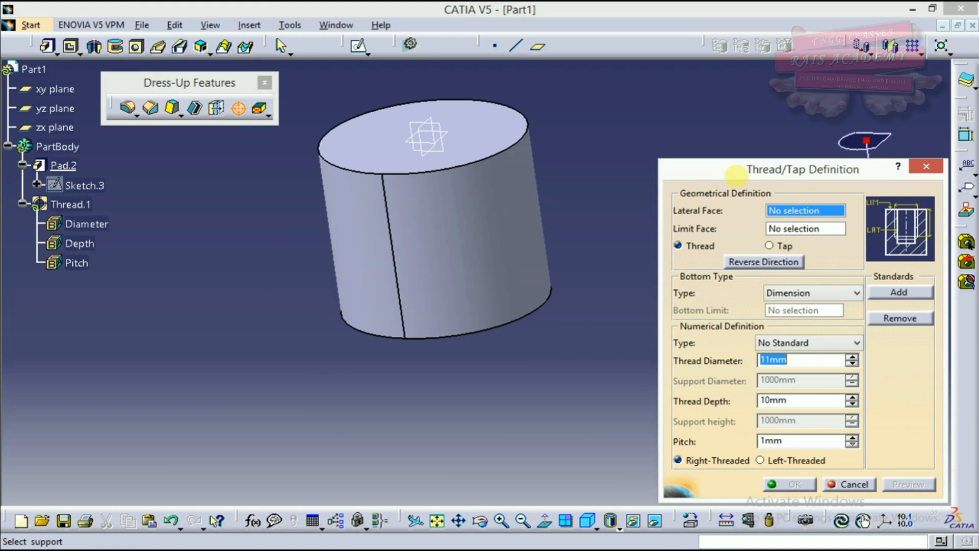
{"action": "left_click_drag", "start_coordinate": [754, 172], "coordinate": [722, 149]}
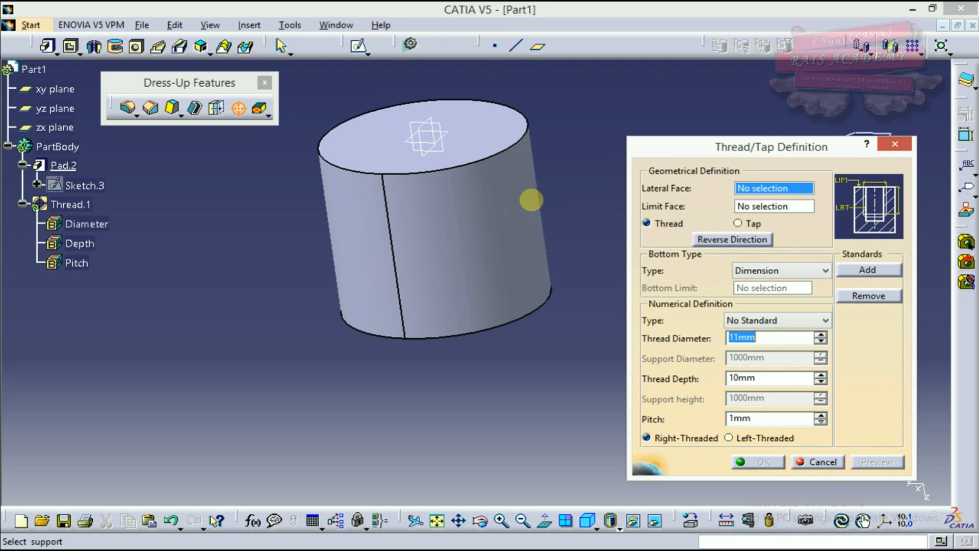
{"action": "left_click", "coordinate": [513, 208]}
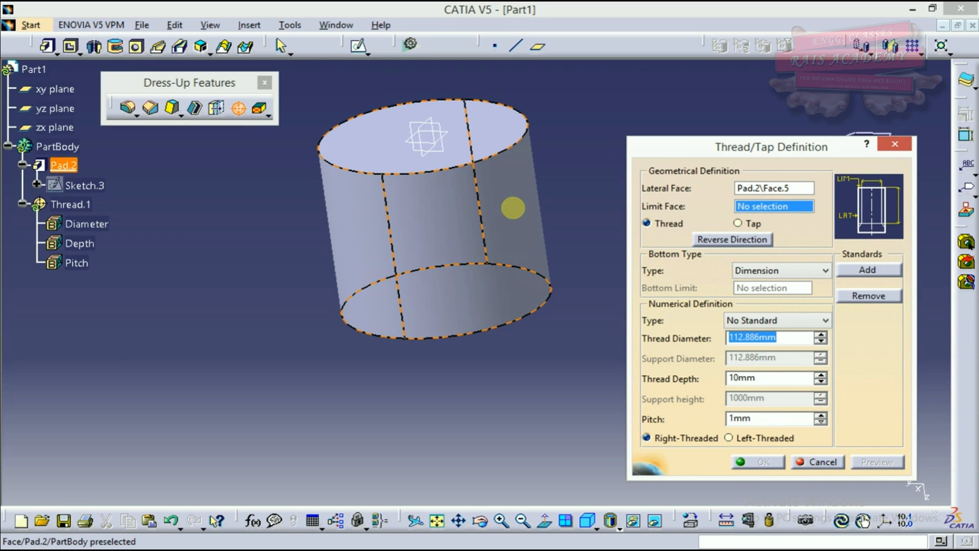
{"action": "middle_click_drag", "start_coordinate": [575, 245], "coordinate": [535, 270]}
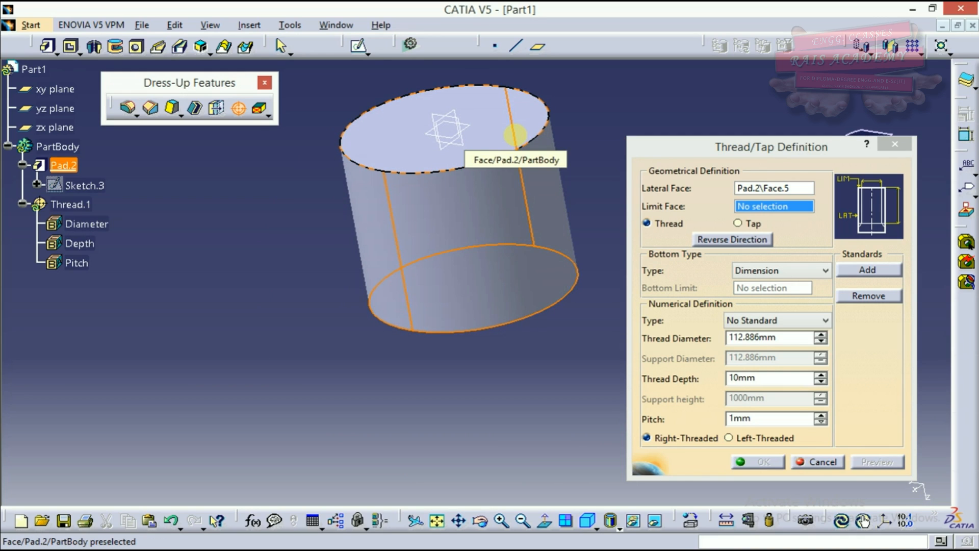
{"action": "left_click", "coordinate": [515, 134]}
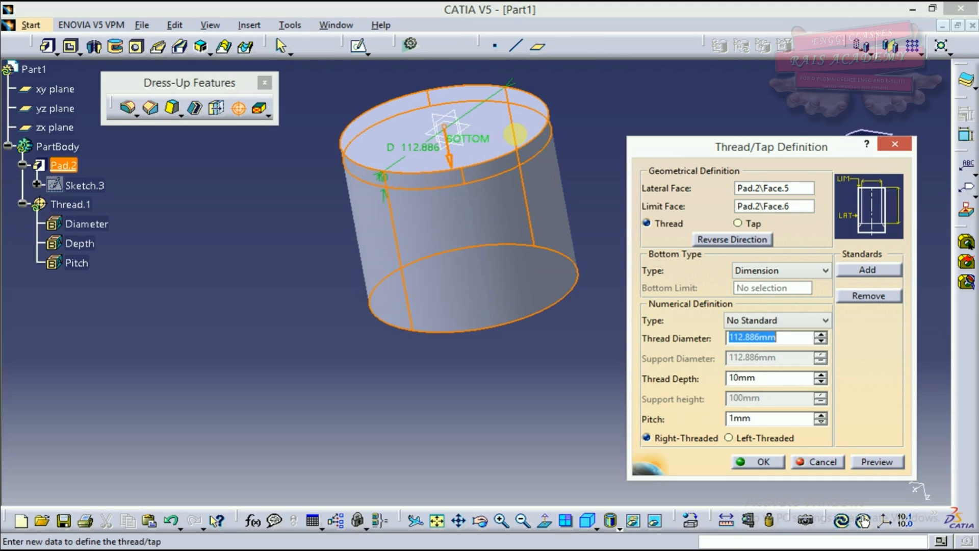
Set the thread depth to 55 mm
{"action": "middle_click_drag", "start_coordinate": [482, 263], "coordinate": [525, 197]}
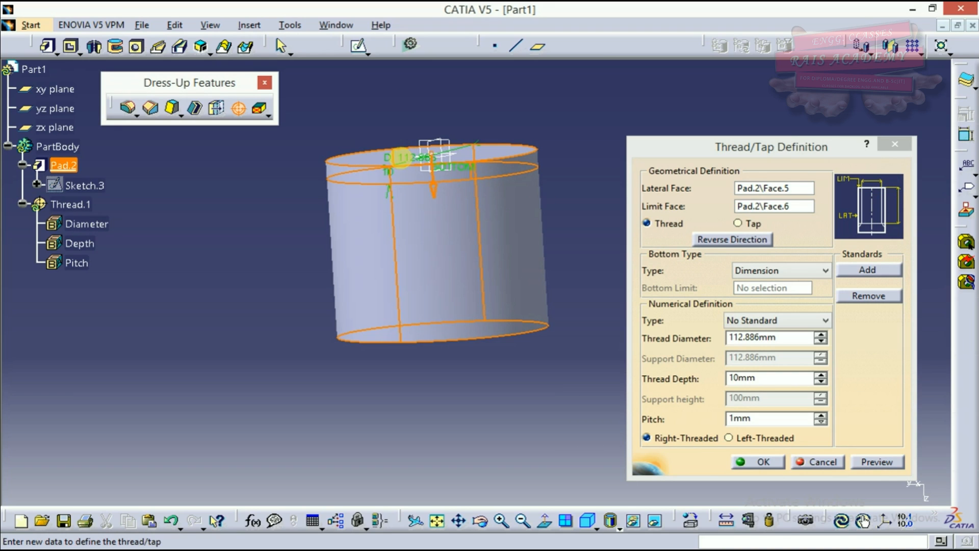
{"action": "middle_click_drag", "start_coordinate": [494, 197], "coordinate": [516, 261], "text": "ctrl"}
{"action": "left_click", "coordinate": [821, 374]}
{"action": "left_click_drag", "start_coordinate": [821, 375], "coordinate": [818, 378]}
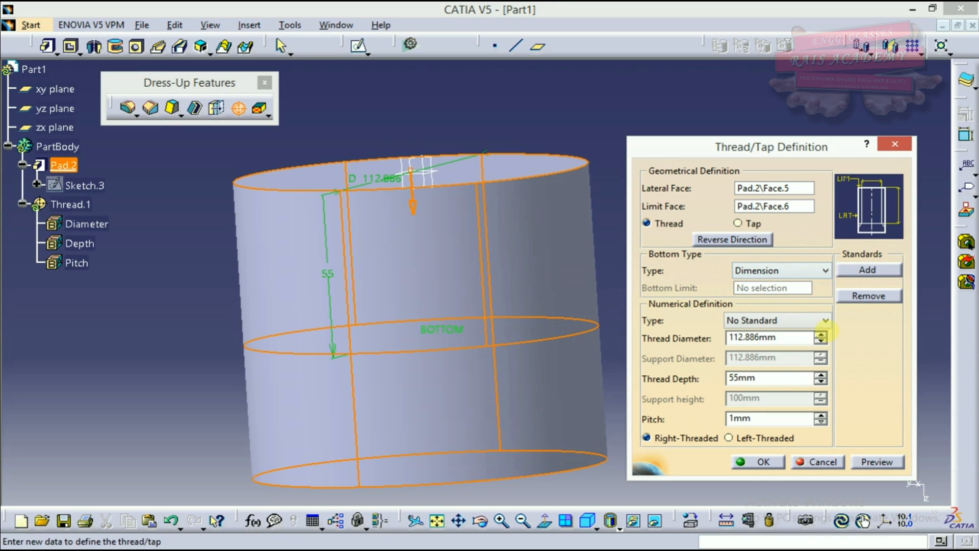
Try to preview the thread with a thread diameter of 123.886 mm
{"action": "left_click", "coordinate": [820, 334]}
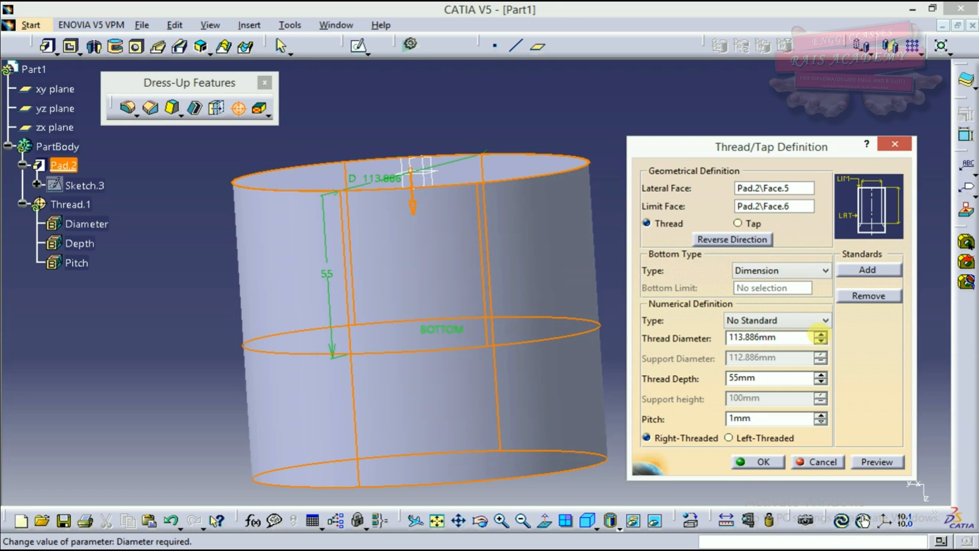
{"action": "left_click", "coordinate": [821, 334]}
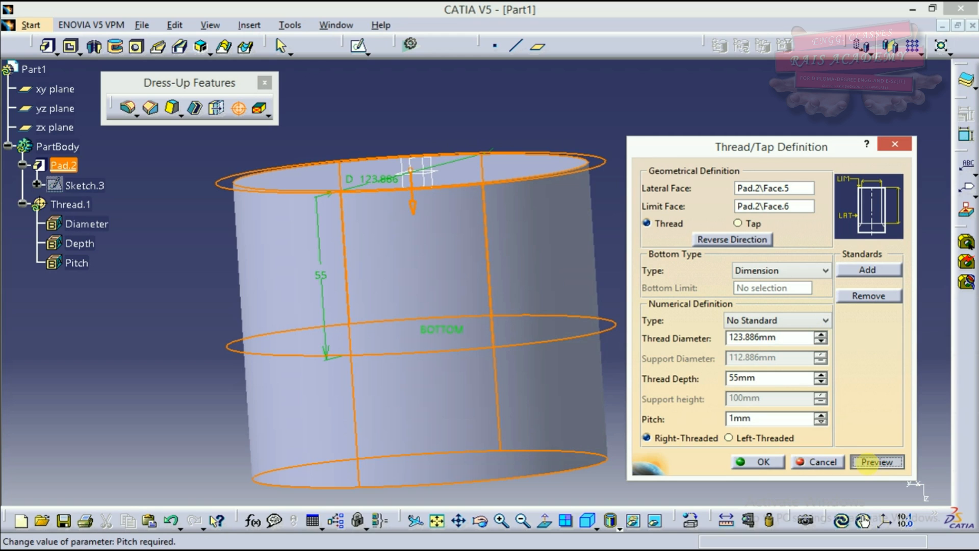
{"action": "left_click", "coordinate": [876, 461]}
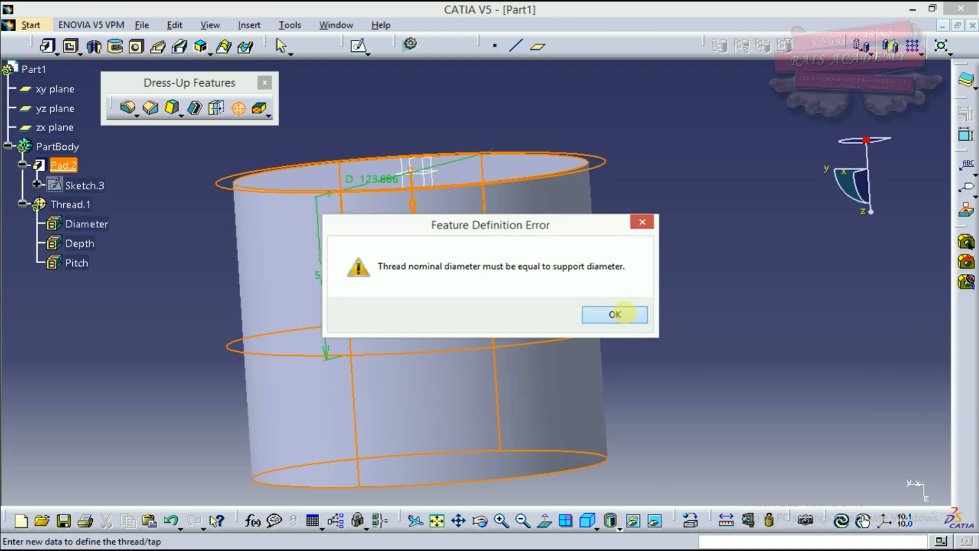
{"action": "left_click", "coordinate": [624, 312]}
Try to preview the thread with a thread diameter of 105.886 mm
{"action": "left_click", "coordinate": [821, 341]}
{"action": "left_click", "coordinate": [820, 341]}
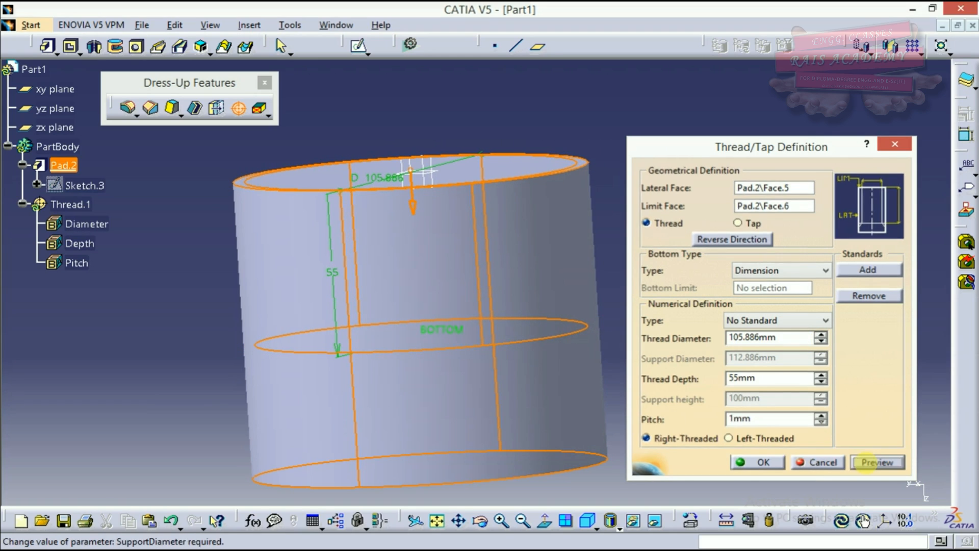
{"action": "left_click", "coordinate": [861, 461]}
{"action": "left_click", "coordinate": [614, 315]}
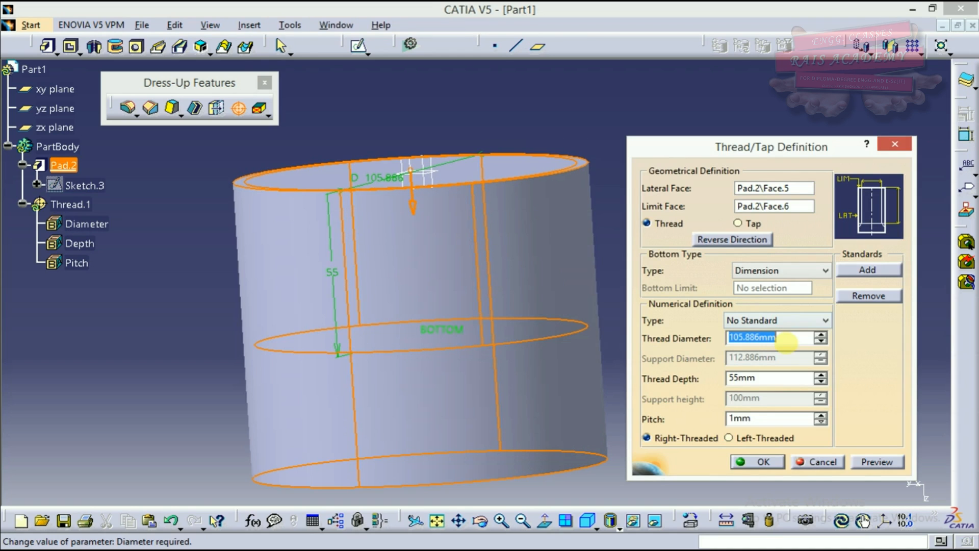
Set the thread diameter to 112.886 mm, matching the support diameter, and preview the thread on the cylinder
{"action": "left_click", "coordinate": [820, 334]}
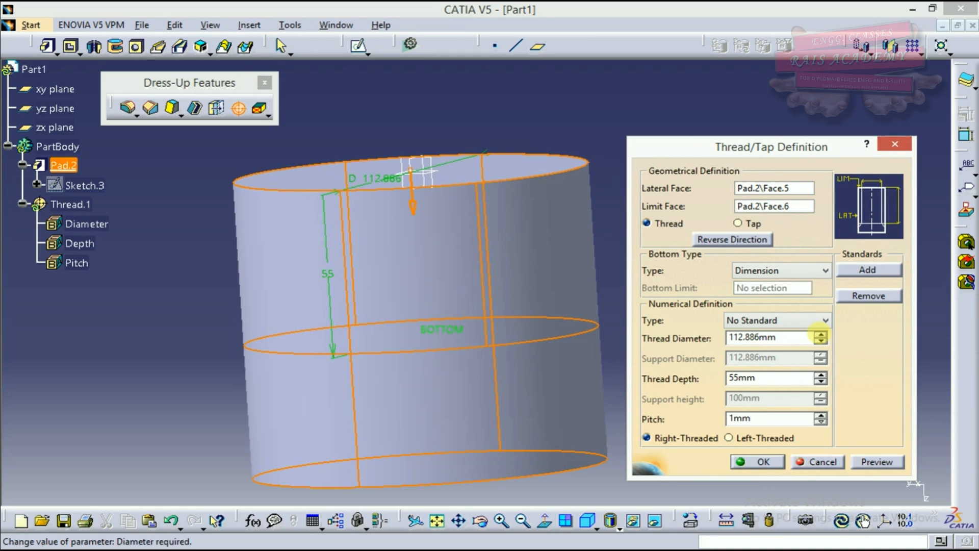
{"action": "left_click", "coordinate": [873, 460]}
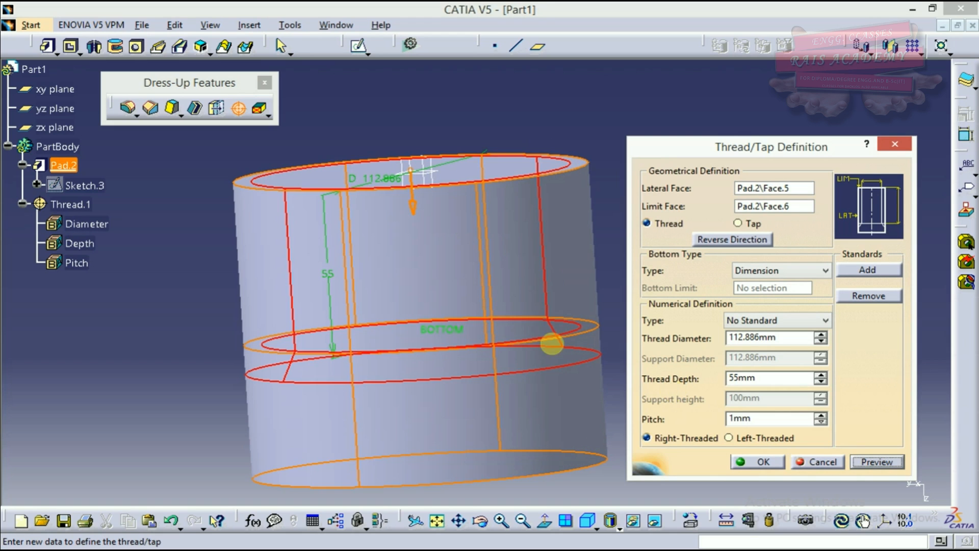
{"action": "middle_click_drag", "start_coordinate": [527, 276], "coordinate": [477, 206]}
{"action": "left_click", "coordinate": [821, 413]}
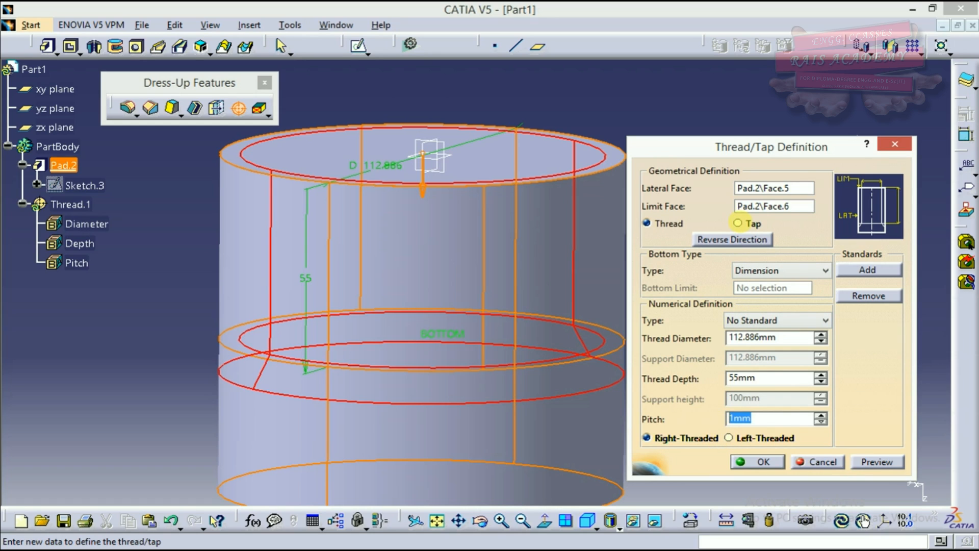
Switch the definition between Tap and Thread to compare the two options, ending on Thread
{"action": "left_click", "coordinate": [737, 223]}
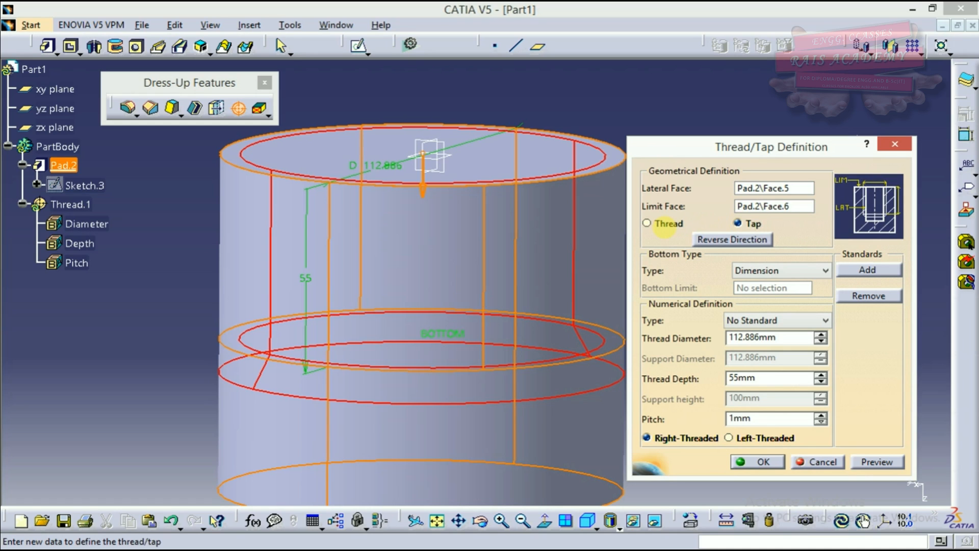
{"action": "left_click", "coordinate": [665, 224]}
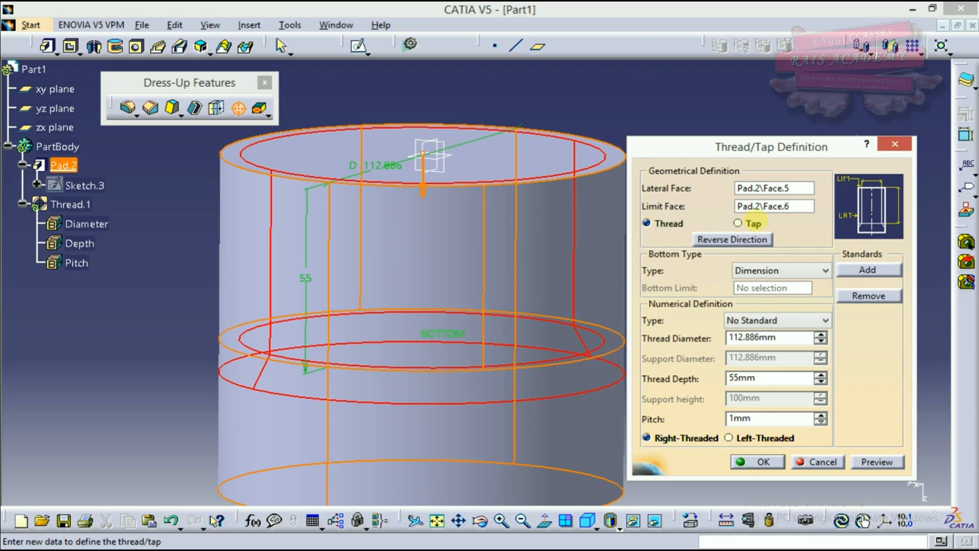
{"action": "left_click", "coordinate": [752, 223]}
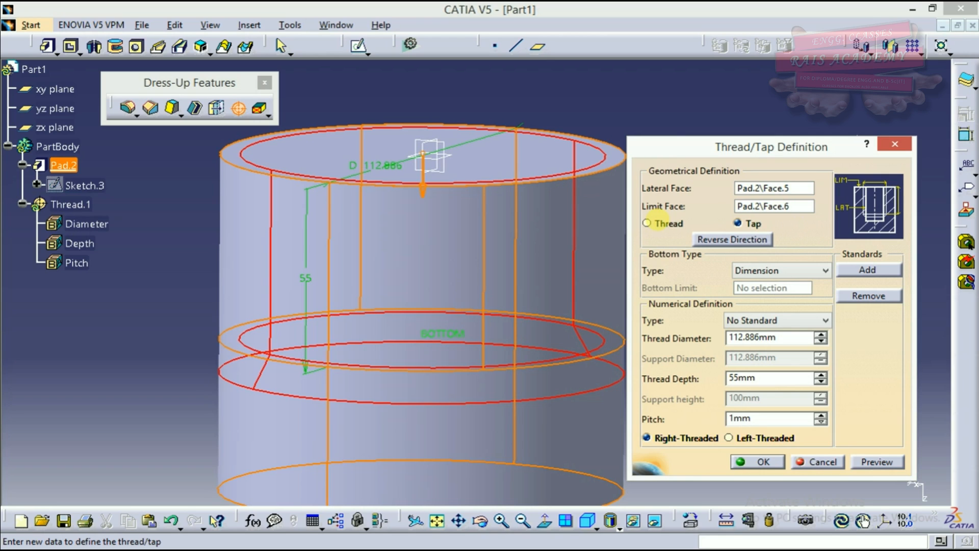
{"action": "left_click", "coordinate": [648, 223]}
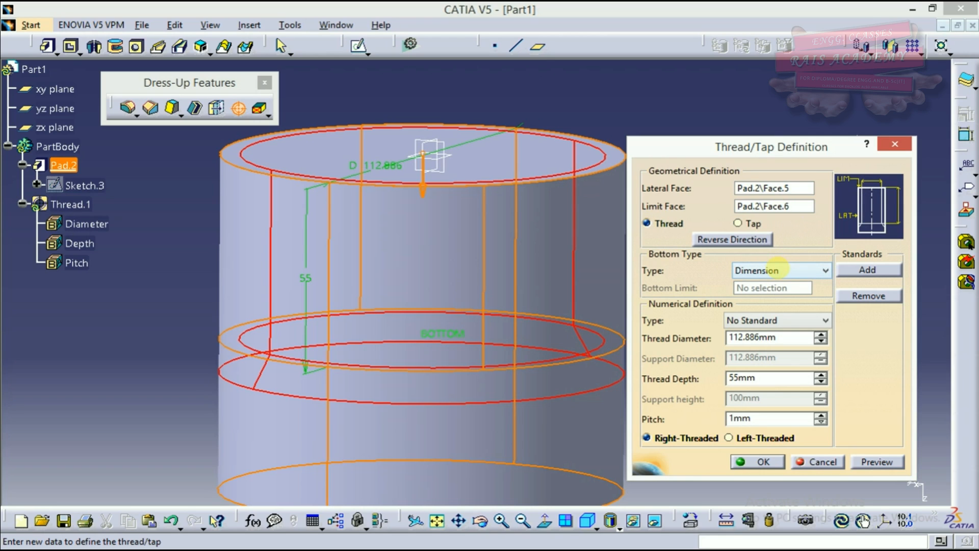
Keep No Standard as the numerical definition type and create the thread on the cylinder
{"action": "left_click", "coordinate": [791, 317]}
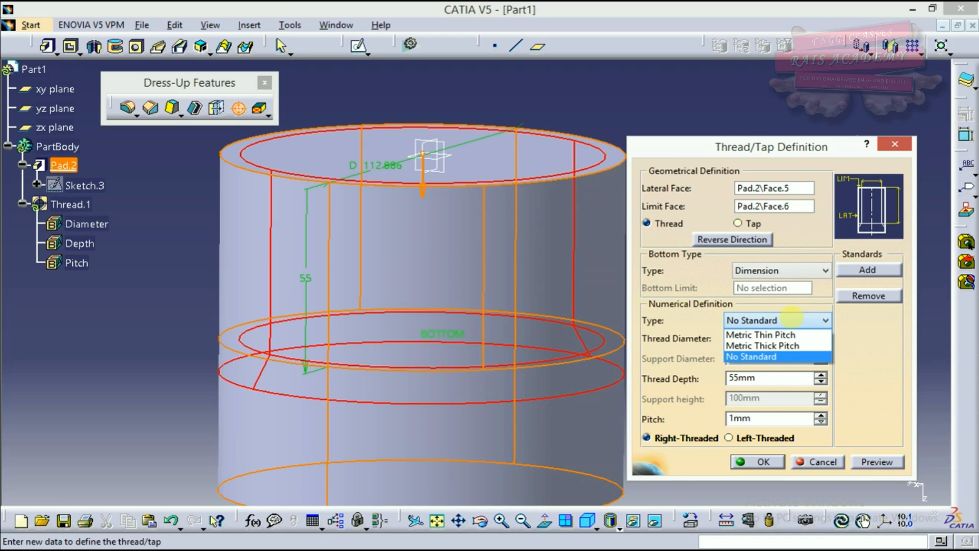
{"action": "left_click", "coordinate": [791, 318]}
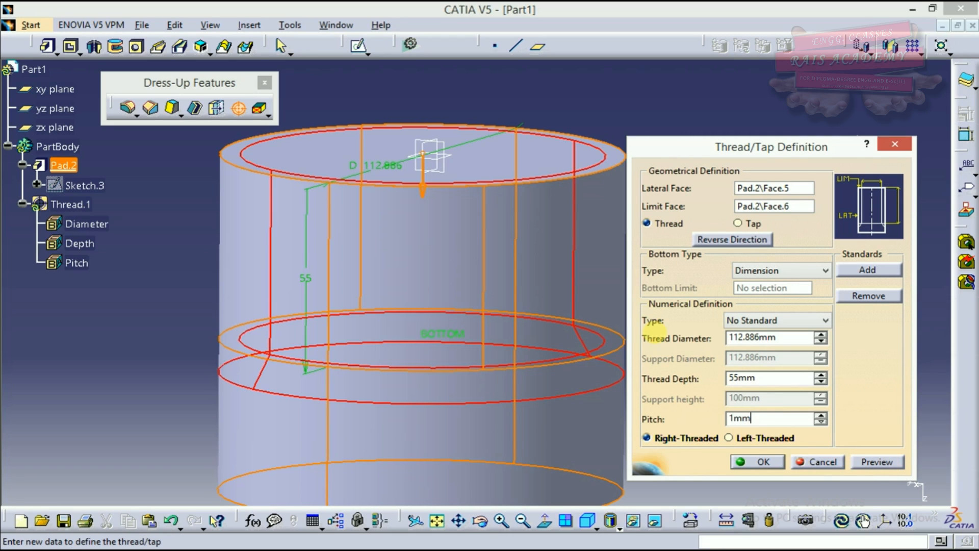
{"action": "left_click", "coordinate": [763, 462]}
{"action": "middle_click_drag", "start_coordinate": [529, 313], "coordinate": [649, 316]}
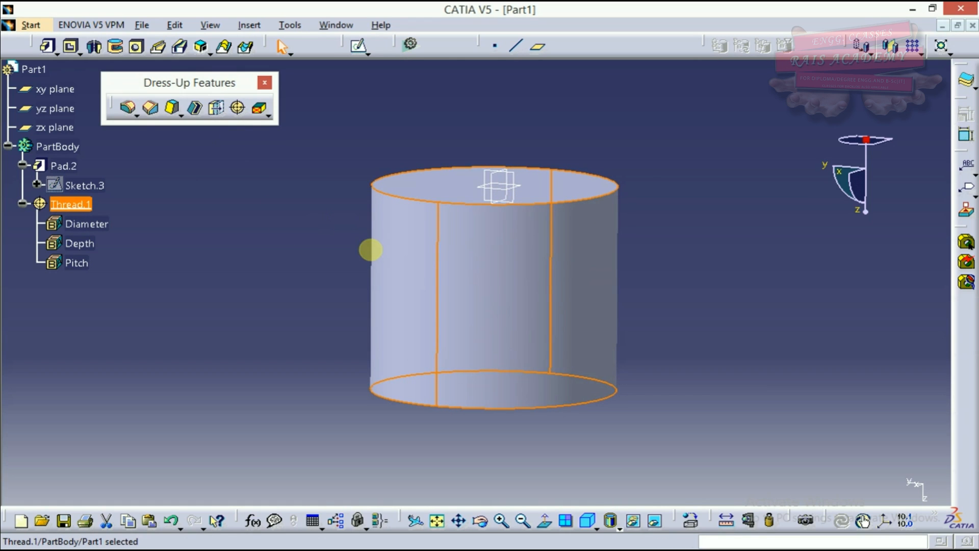
{"action": "middle_click_drag", "start_coordinate": [502, 265], "coordinate": [319, 324]}
{"action": "middle_click_drag", "start_coordinate": [378, 357], "coordinate": [414, 310]}
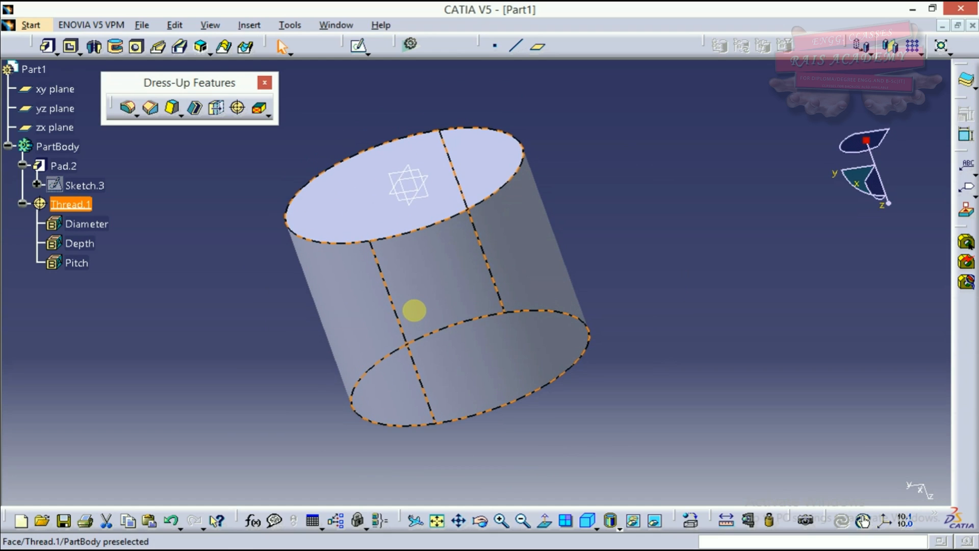